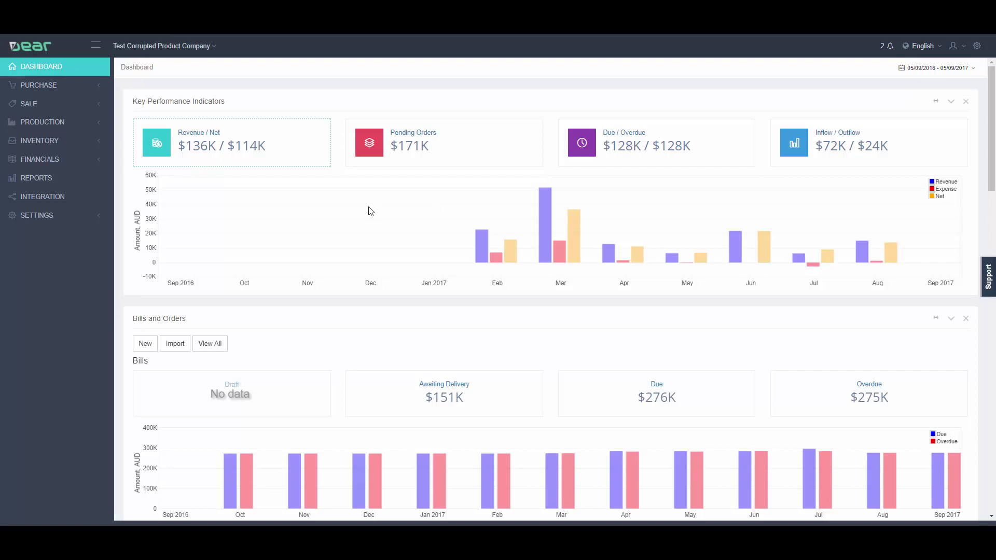
- Go to the Point of Sale integration and start adding a new POS store
click(72, 198)
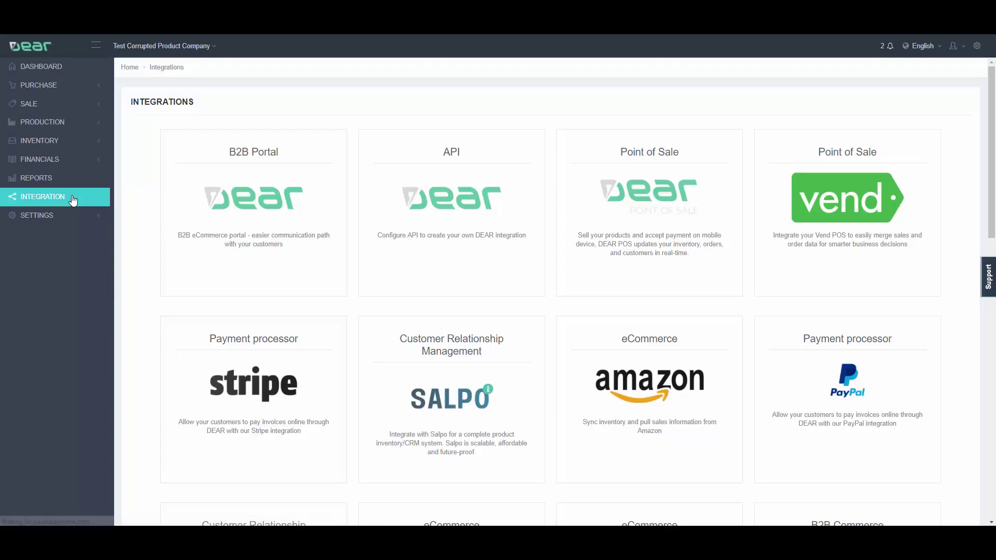
click(624, 216)
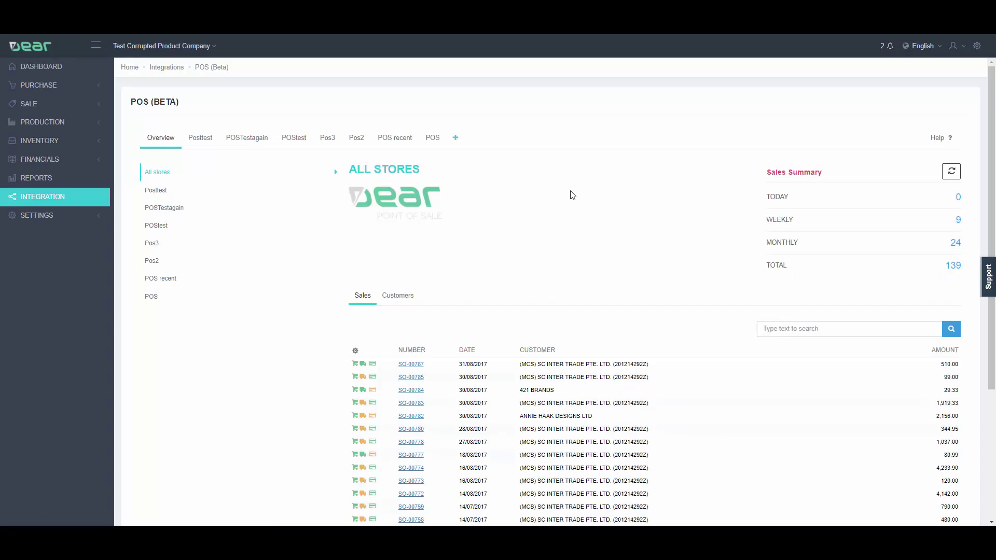
click(456, 138)
click(309, 204)
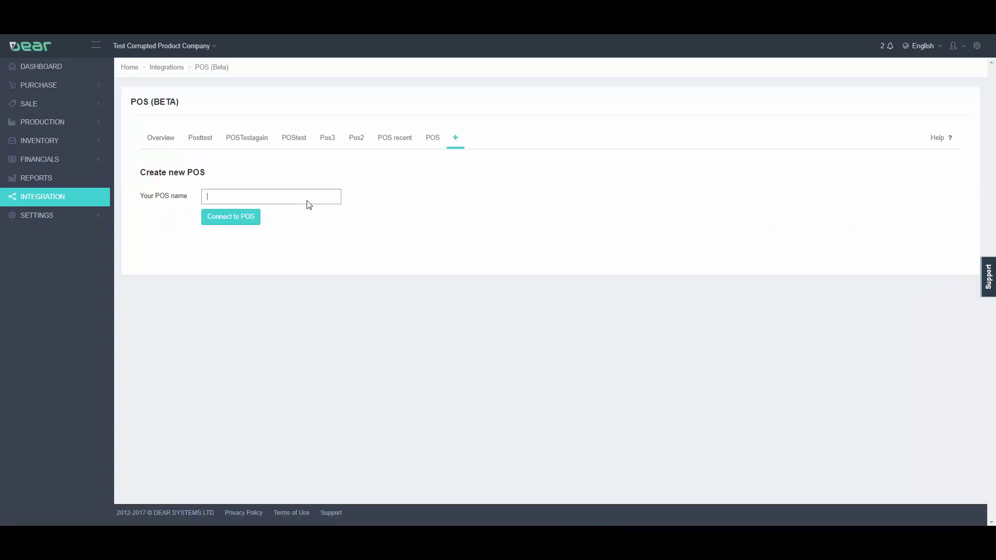
- Connect the new store named POS and save its setup, including payment method account mappings
text(POS)
click(250, 217)
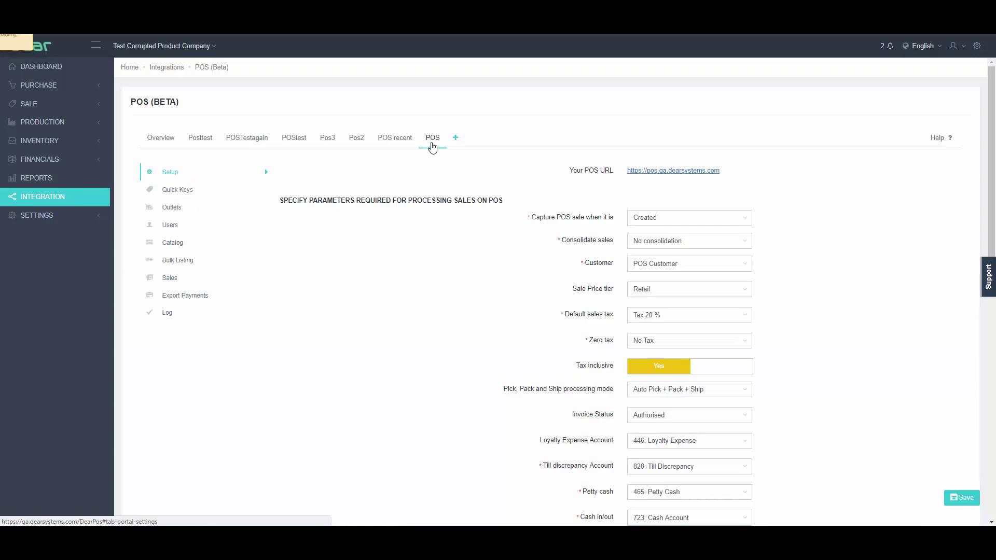
scroll(596, 175, down, 2)
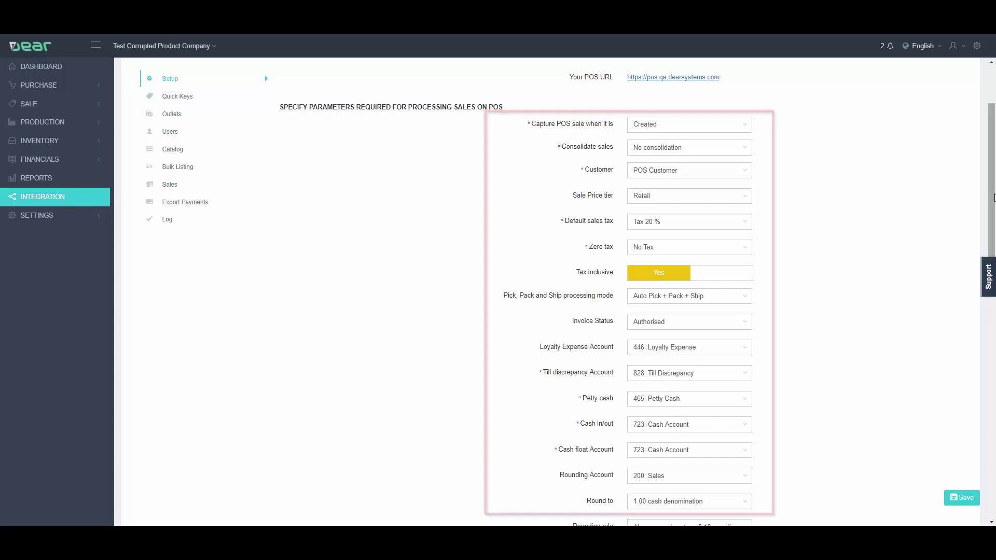
drag(993, 197, 991, 446)
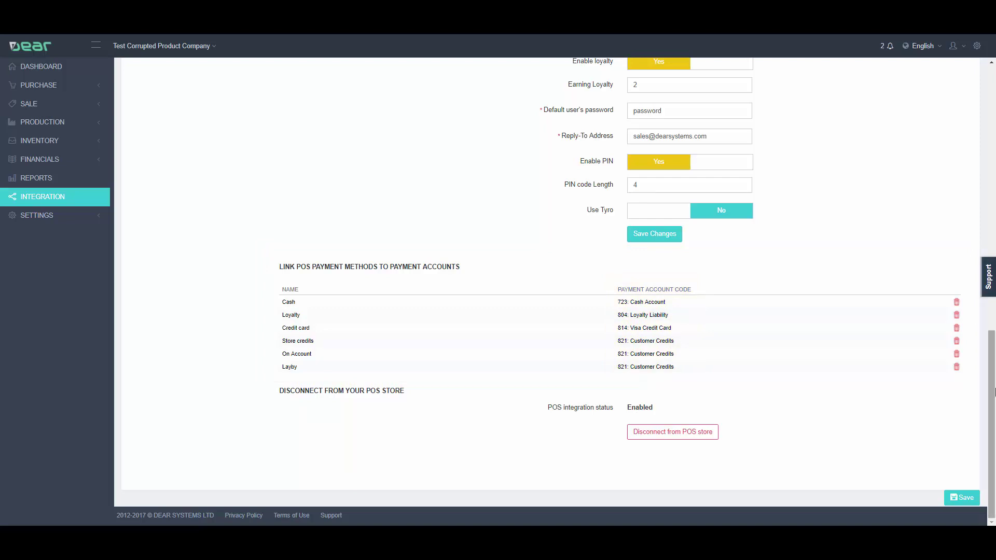
click(961, 497)
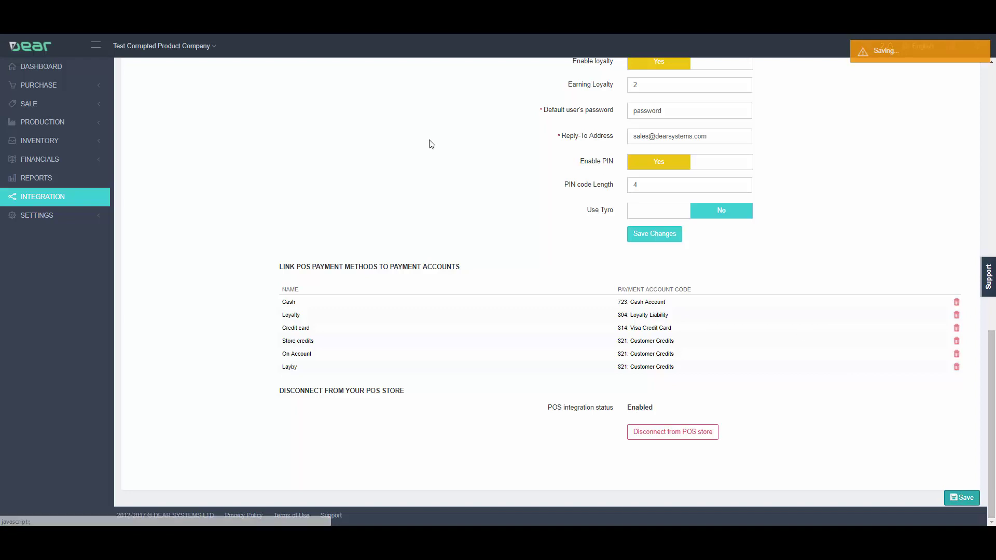
scroll(431, 146, up, 10)
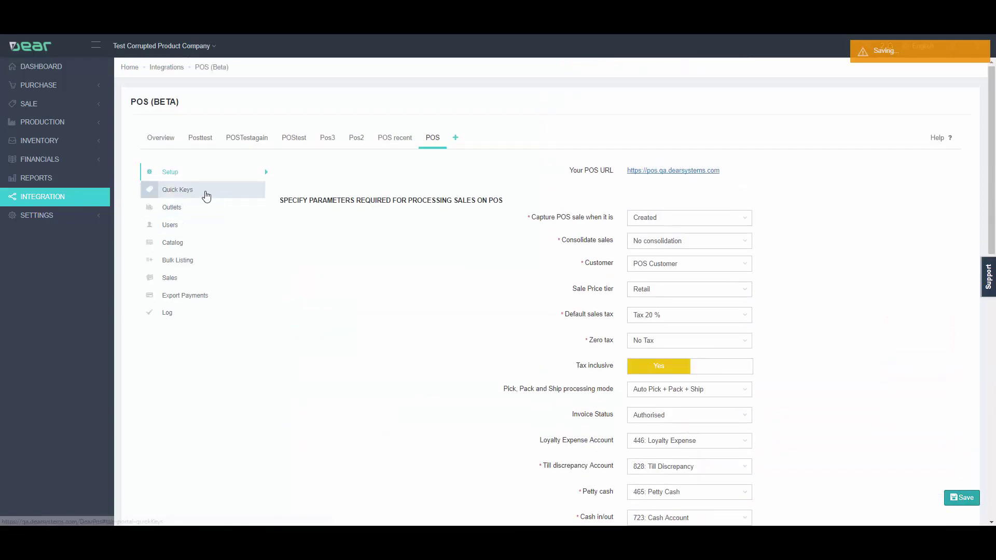
- Show the Favourites quick key template containing Anna Collection and All Dresses
click(206, 192)
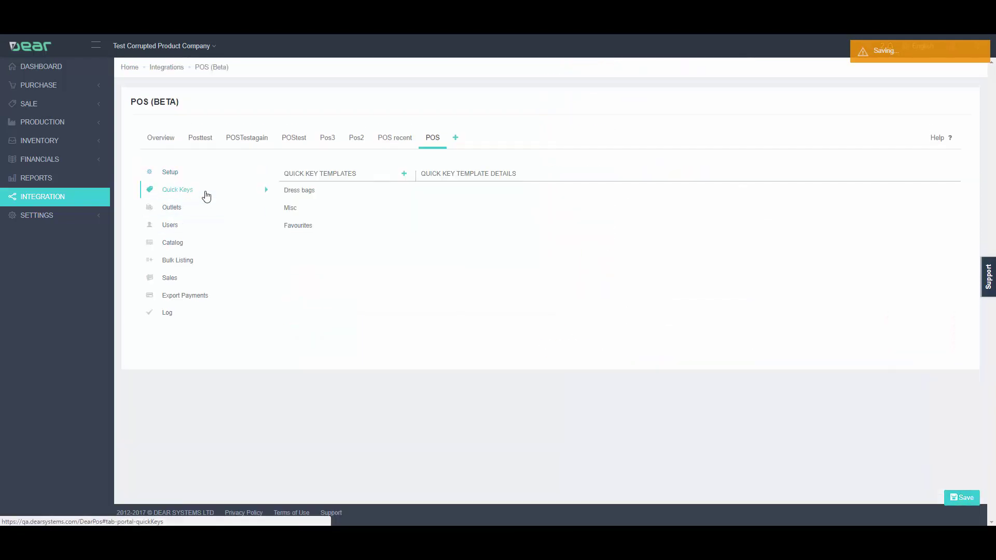
click(287, 228)
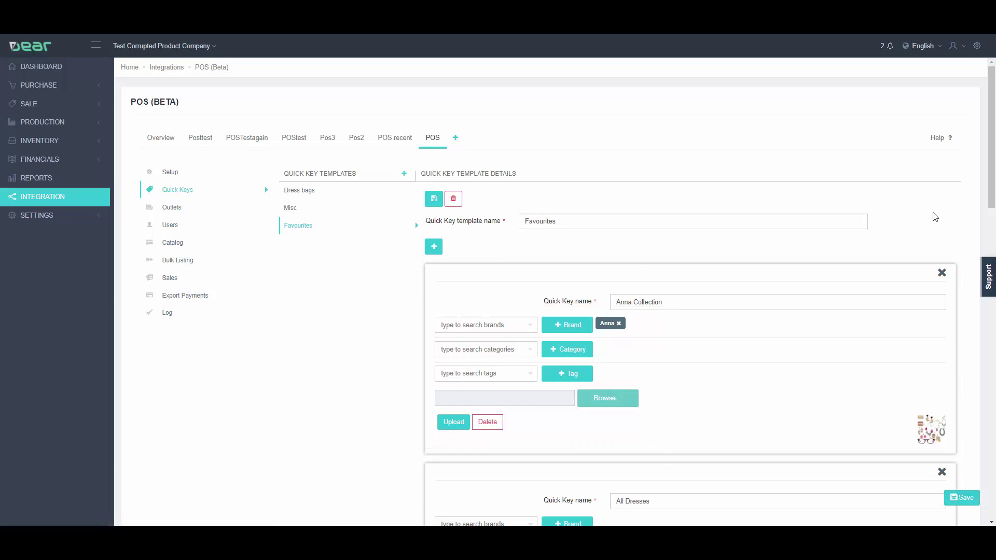
scroll(959, 232, down, 5)
scroll(693, 149, up, 5)
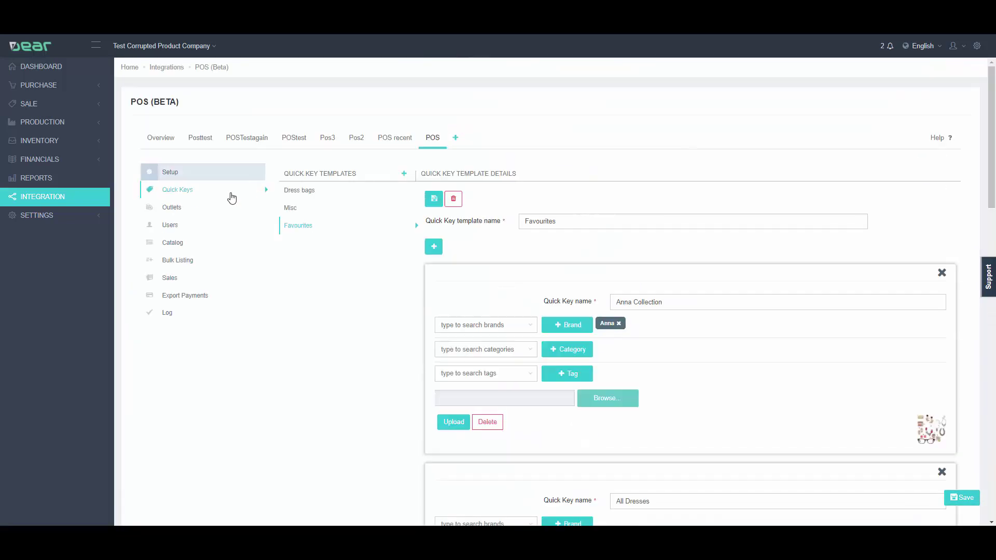
- Review Sydney Outlet and its Main Register settings, then list the store's 11 POS users
click(184, 209)
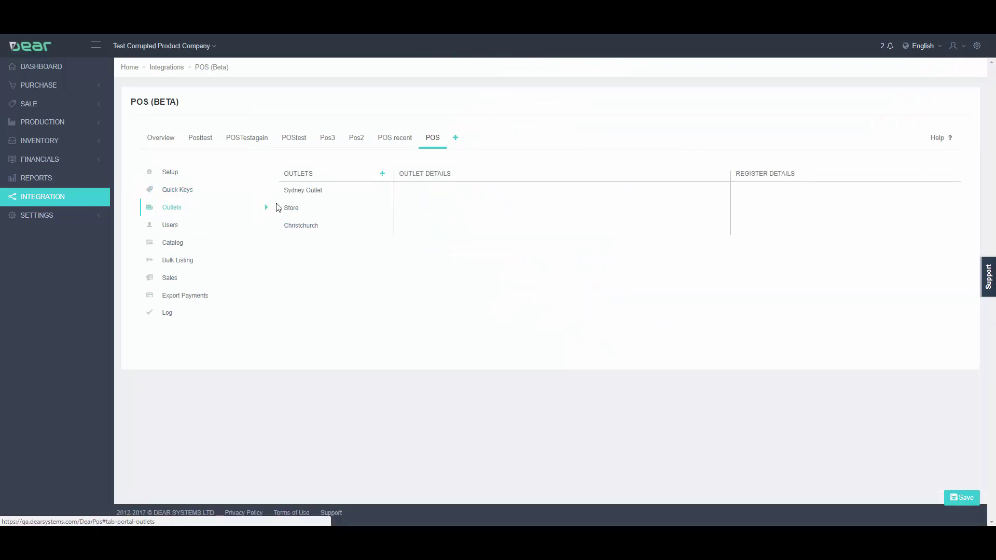
click(306, 196)
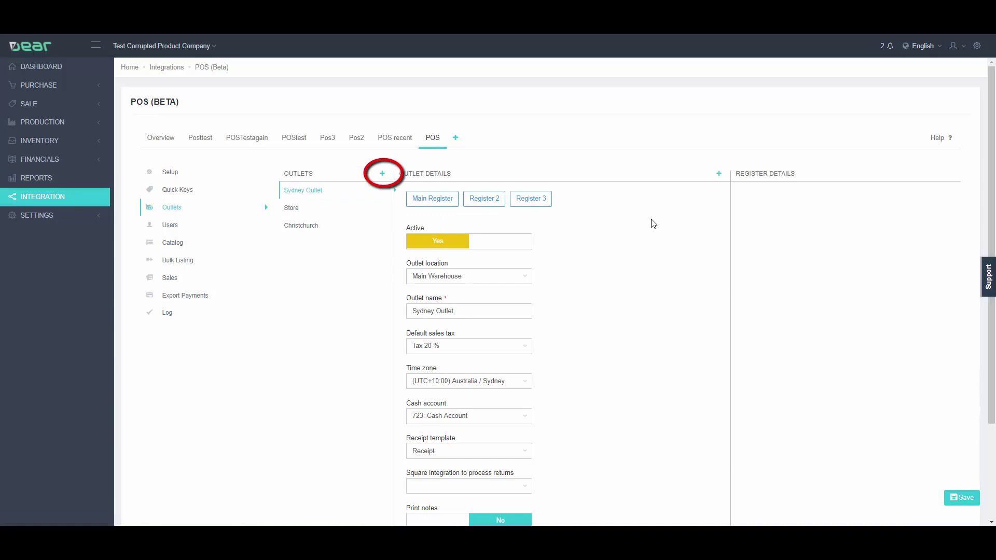
scroll(673, 223, down, 2)
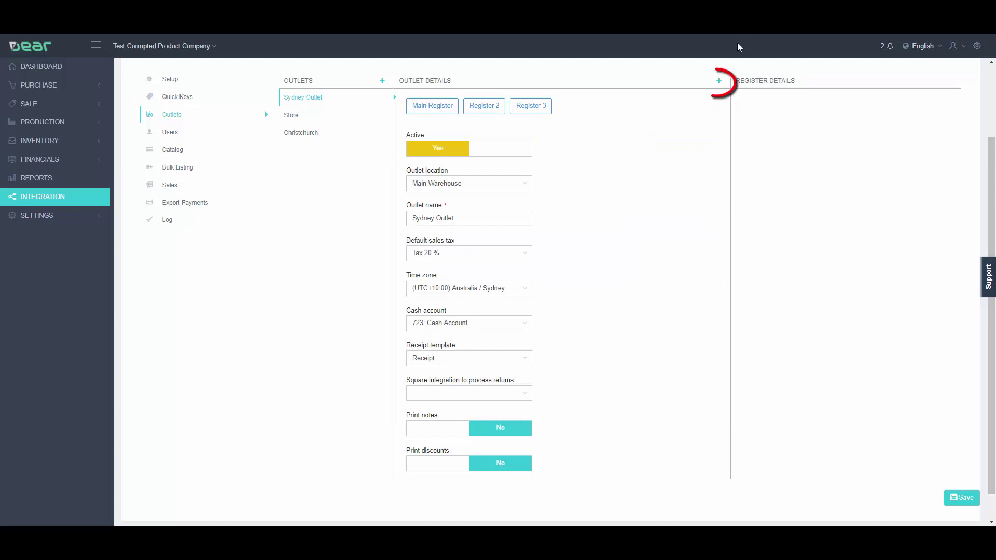
click(719, 81)
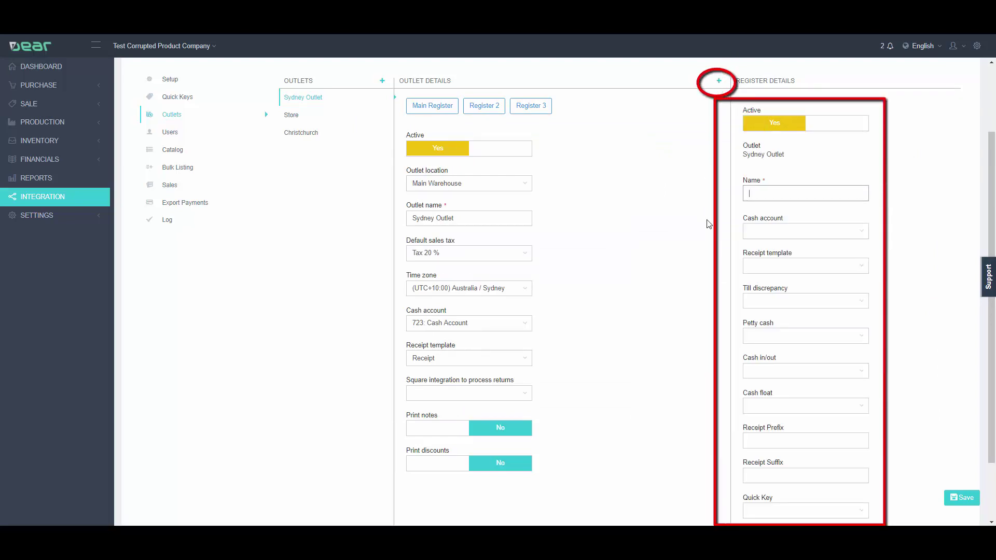
click(432, 105)
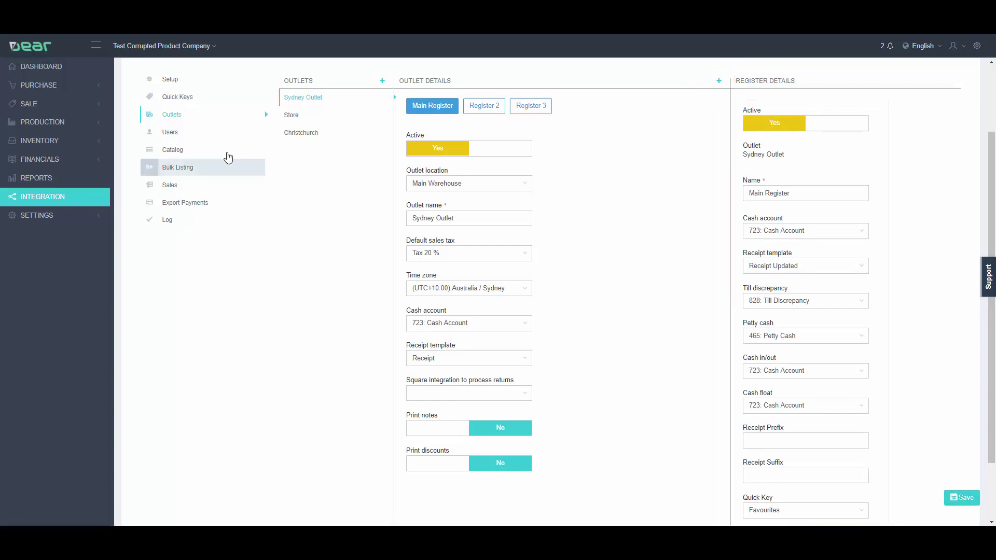
click(171, 133)
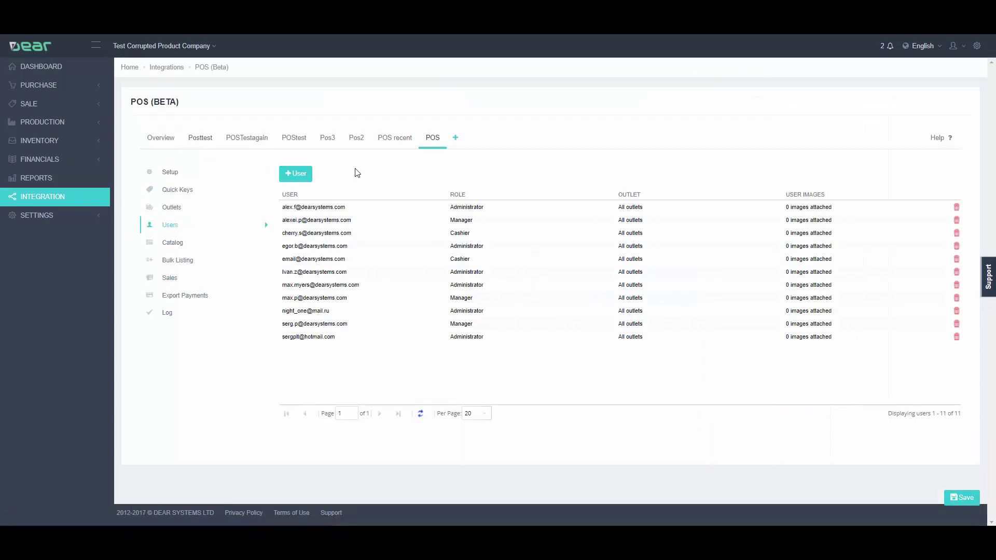
click(297, 177)
click(426, 255)
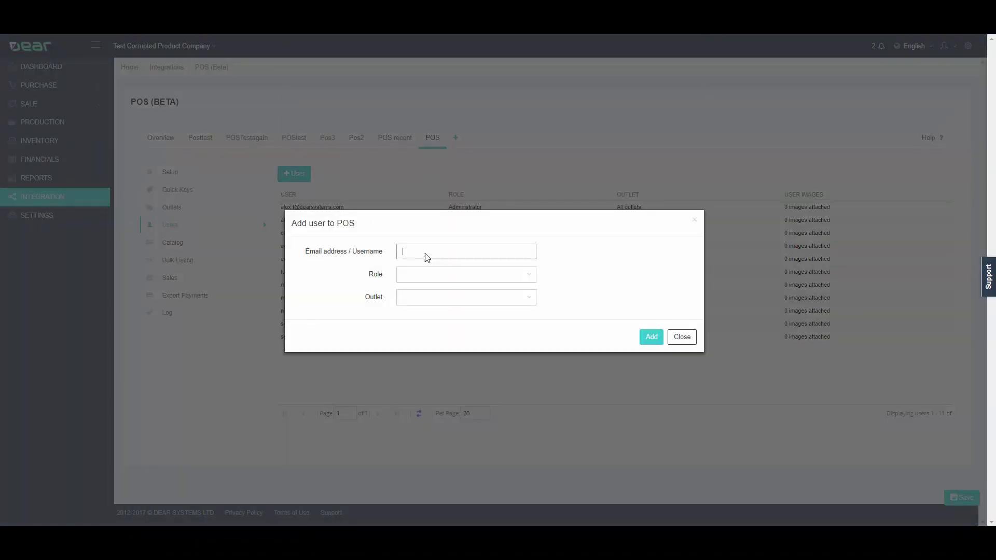
key(Tab)
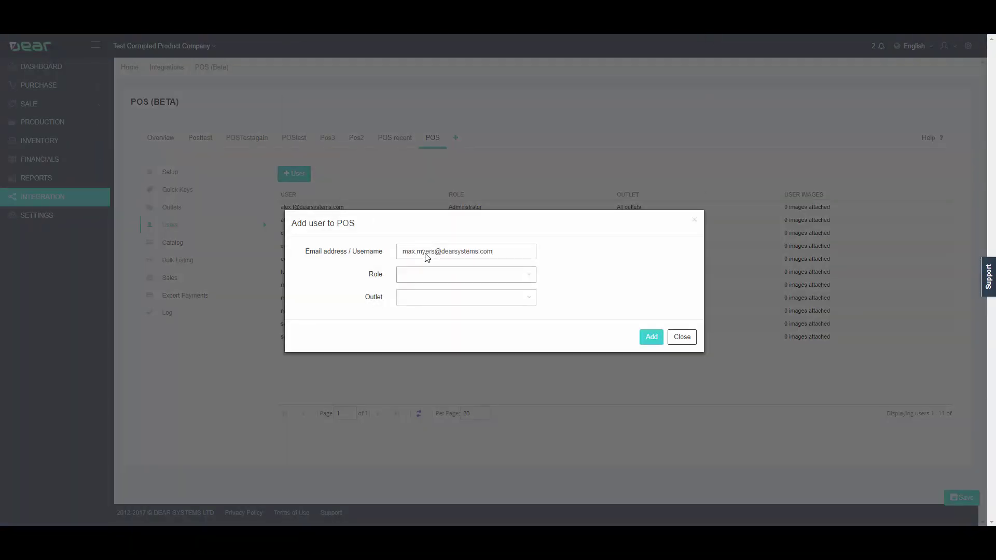
click(442, 275)
click(450, 306)
click(446, 297)
click(438, 315)
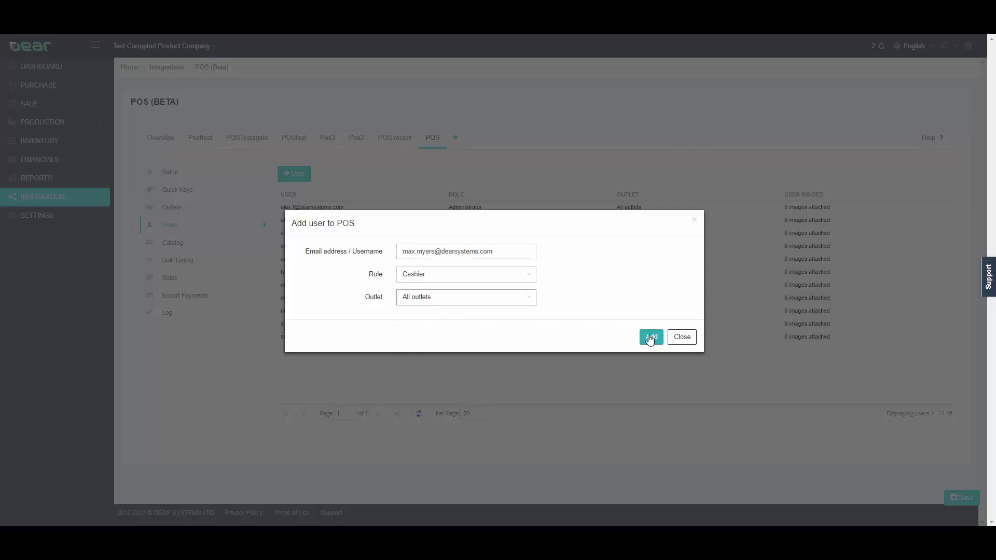
click(684, 338)
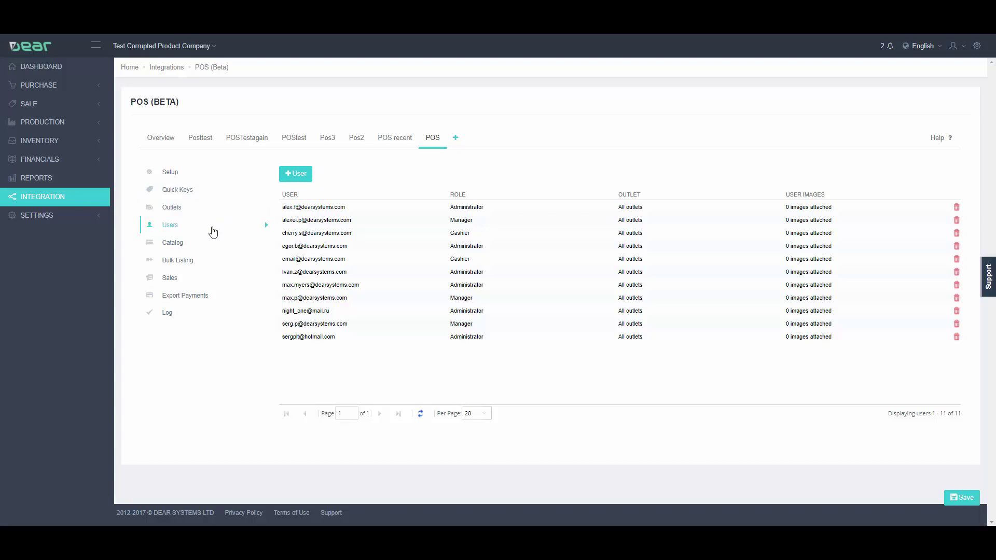
- Open the POS Catalog, discarding unsaved changes, and preview Timberland Shirt White Small without listing it
click(183, 242)
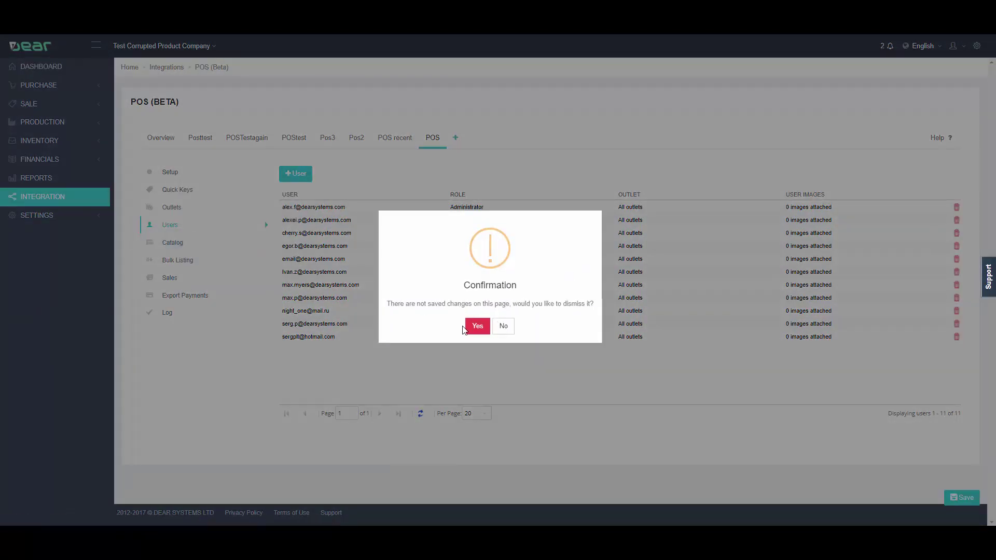
click(475, 327)
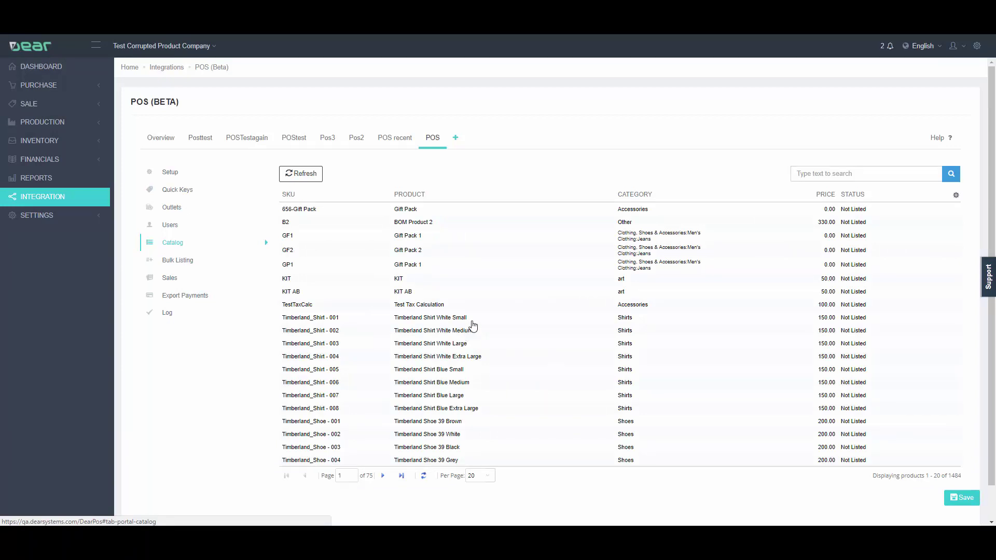
click(449, 318)
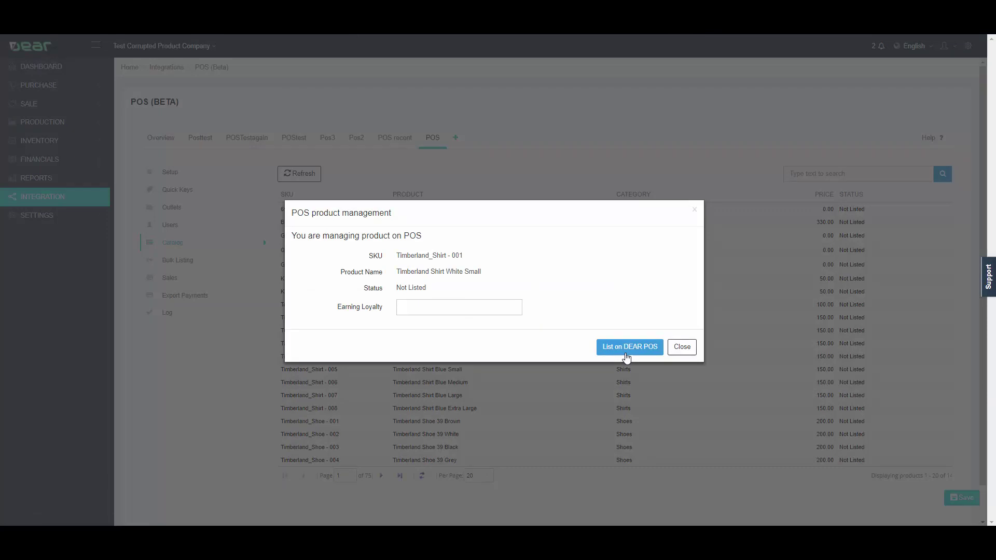
click(683, 347)
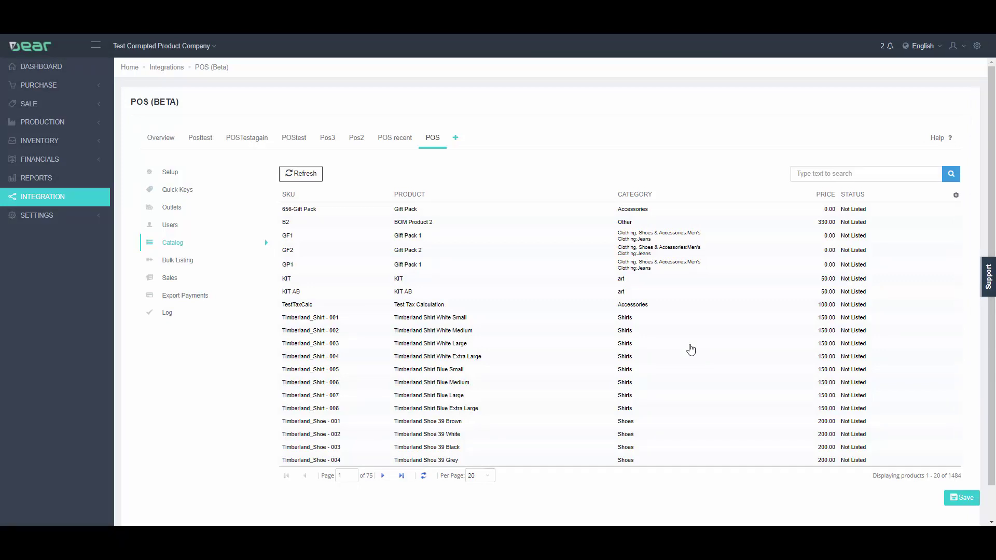
- Filter Bulk Listing by the Timberland Shirt family to show its eight unlisted shirts
click(199, 259)
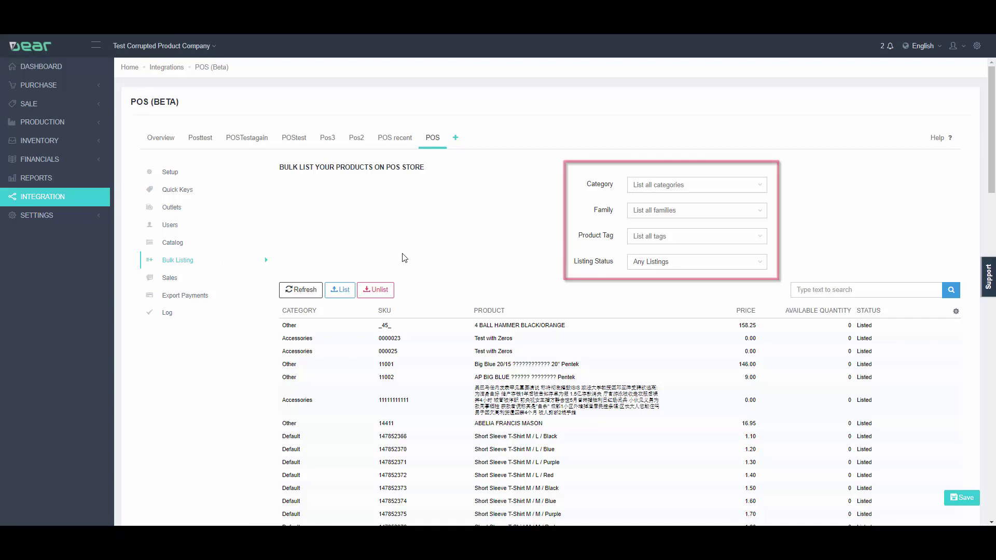
click(728, 217)
text(Timber)
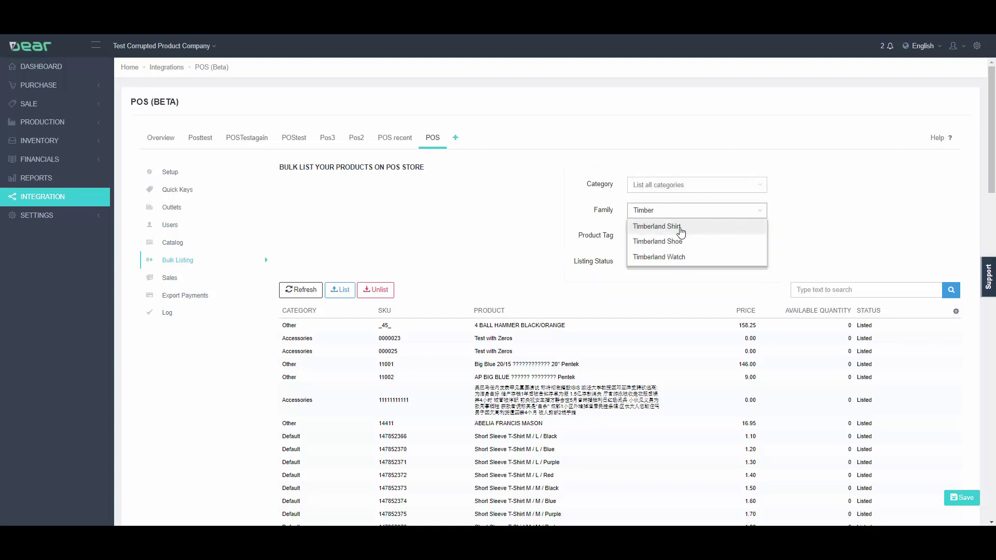
click(678, 227)
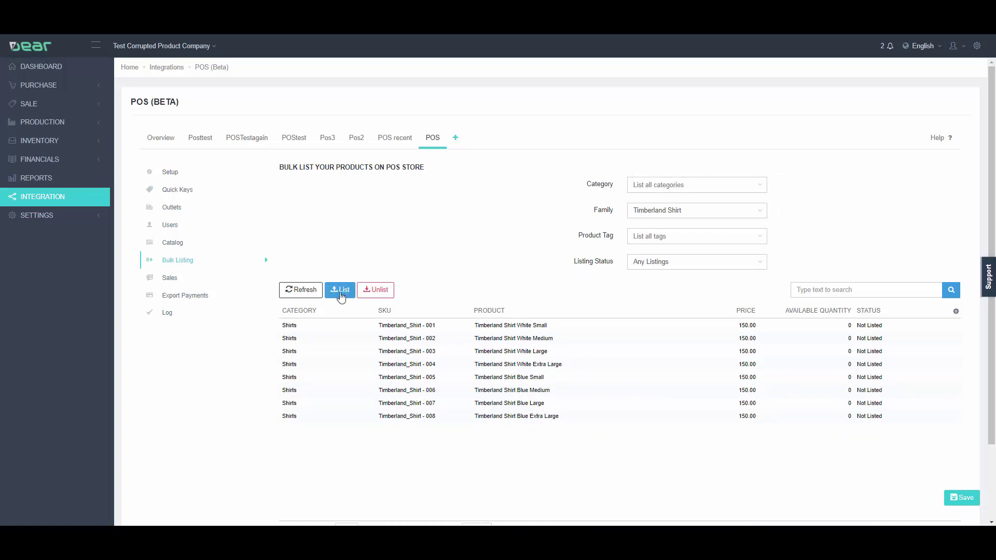
- Open the POS login page and sign in with store name POS and the account's login and password
click(183, 174)
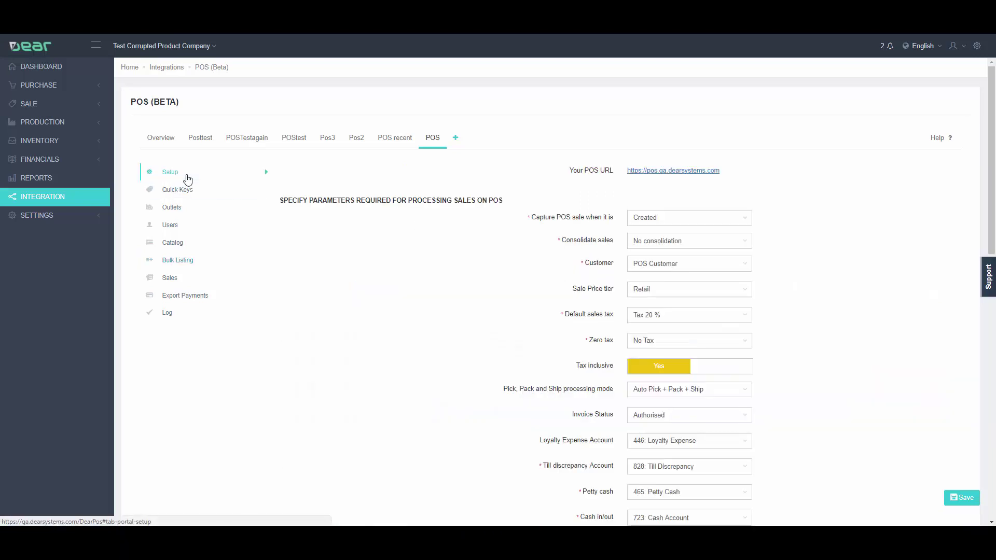
click(665, 171)
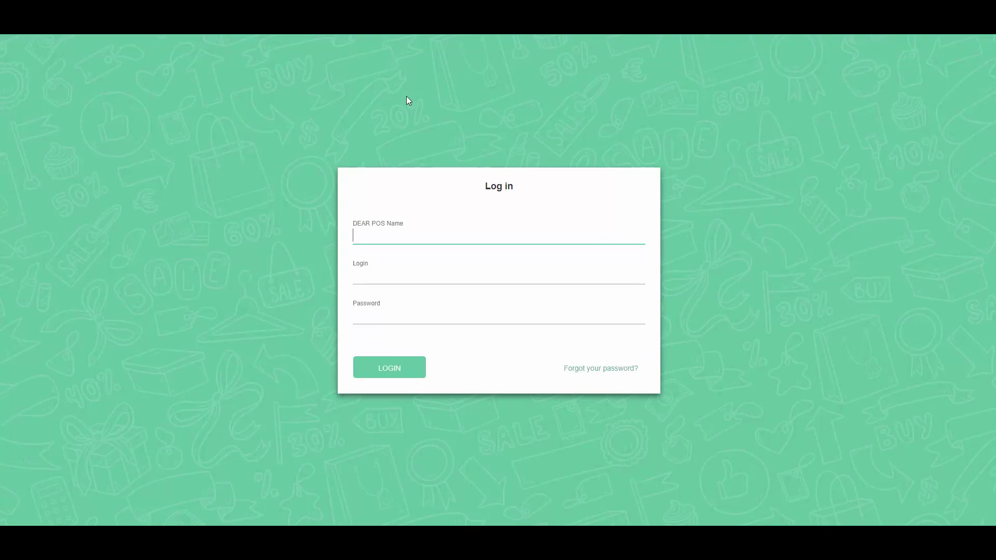
click(398, 228)
text(POS)
key(Tab)
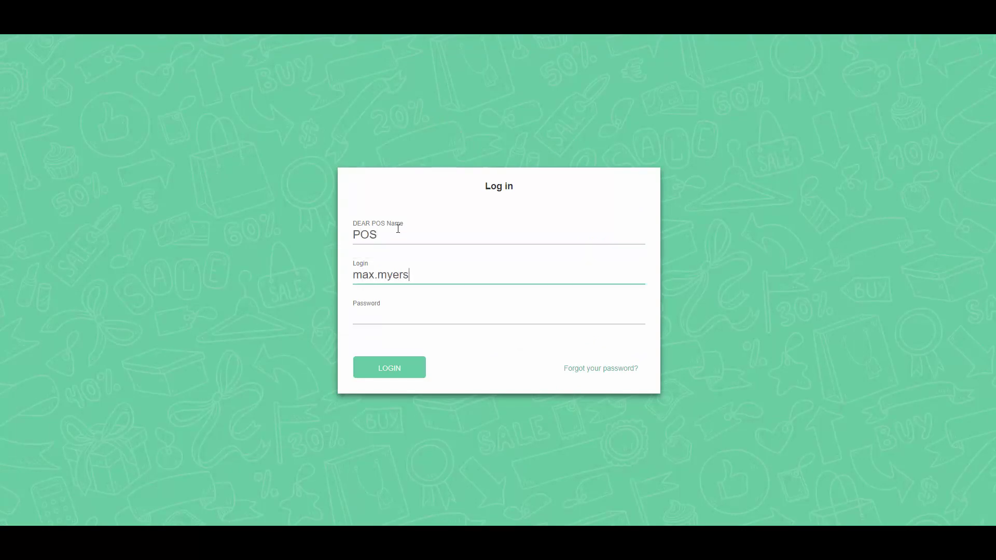
key(Tab)
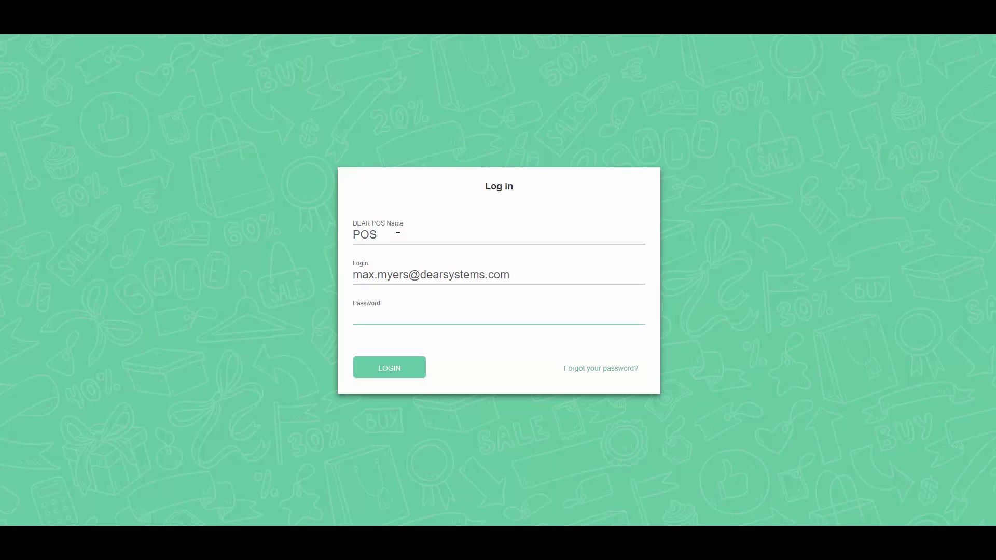
text(*********)
click(379, 369)
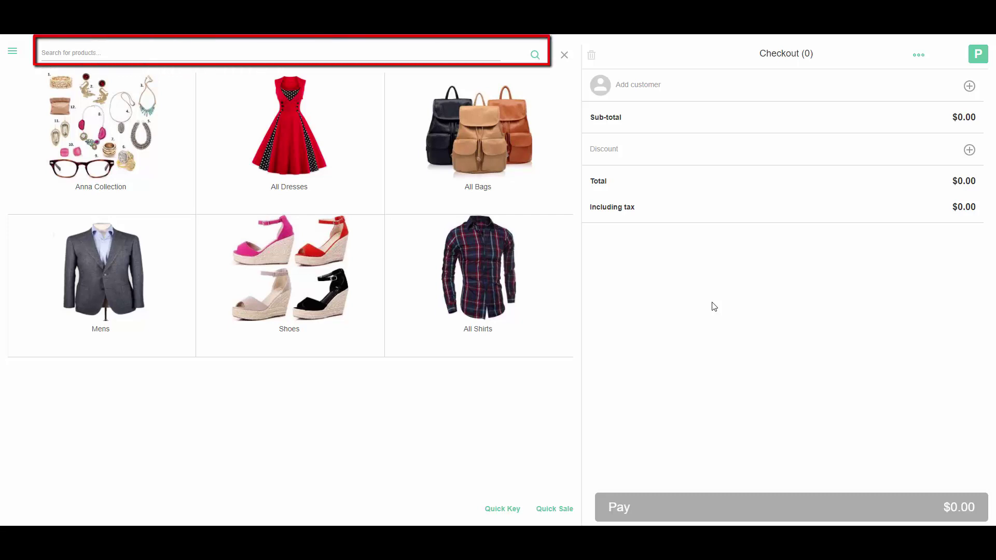
- Search for and add the customer to the sale
click(969, 86)
click(511, 139)
text(anth)
click(509, 164)
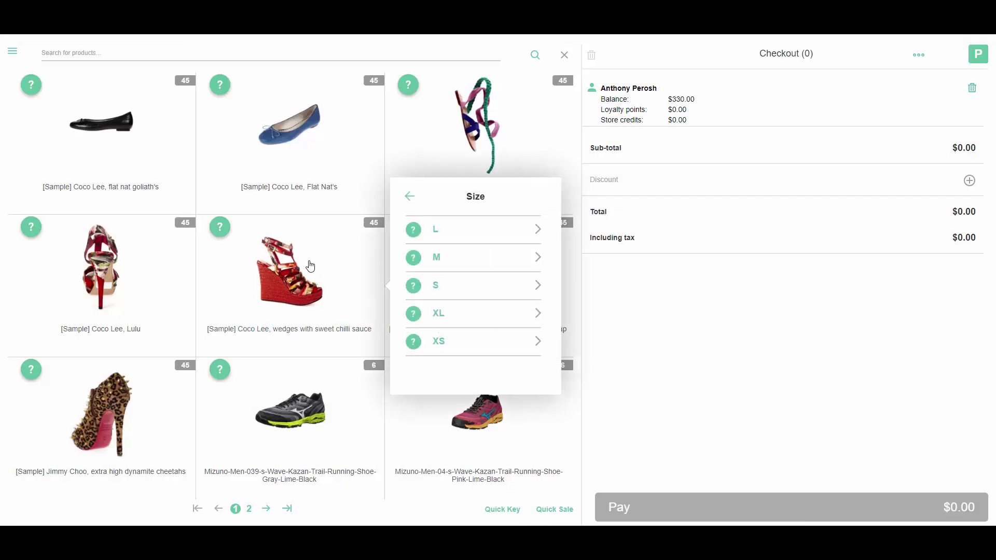
- Add M Blue wedges, Jam2 S Green, Jimmy Choo XL Orange and flat nat goliath's XL Blue
click(519, 263)
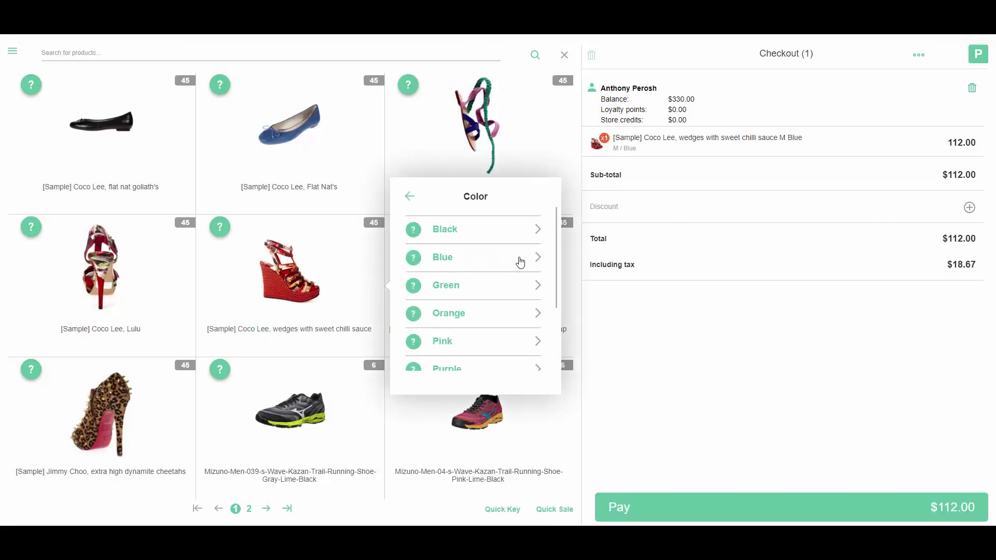
click(672, 150)
click(672, 145)
click(478, 268)
click(644, 296)
click(645, 316)
click(102, 124)
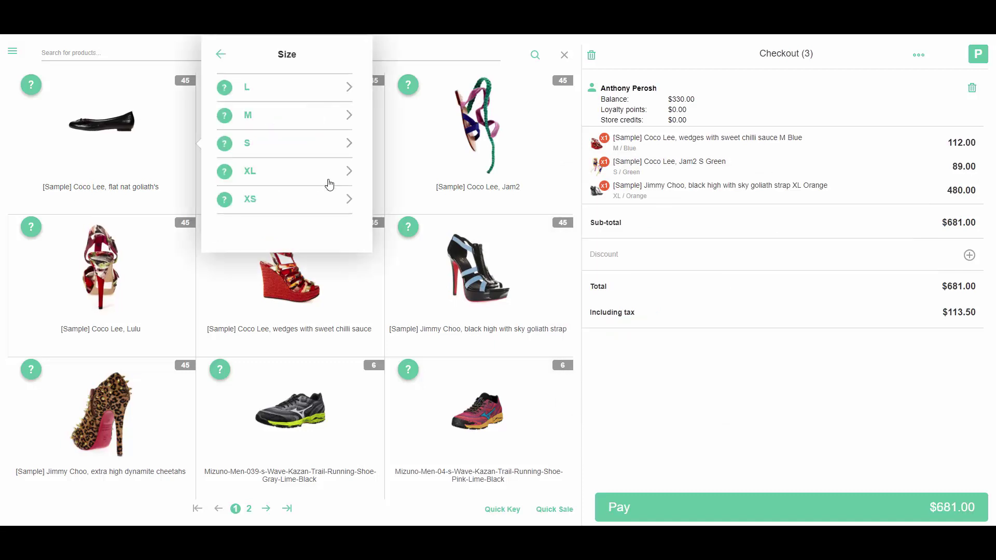
click(329, 179)
click(306, 120)
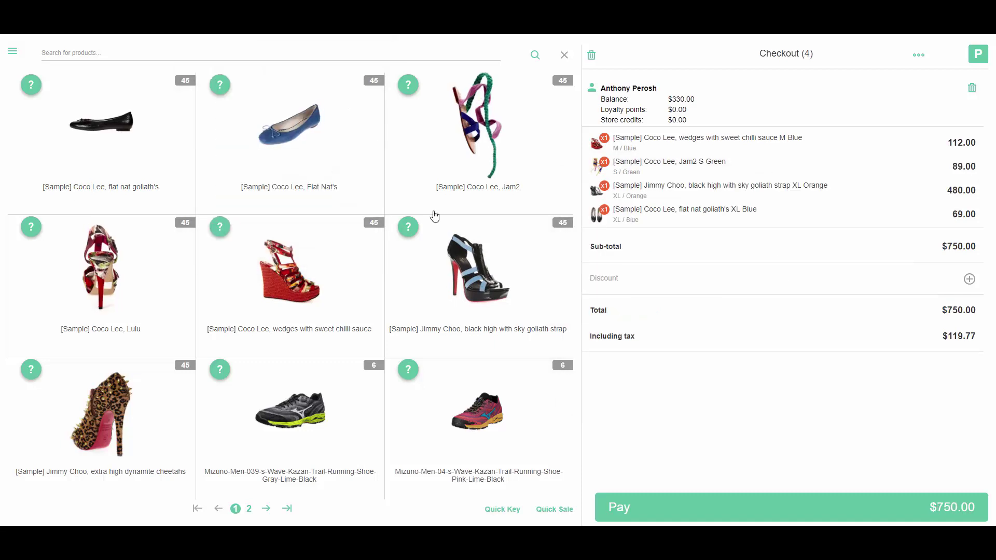
- Pay the $750.00 sale in cash, email the receipt, and start a new sale
click(740, 507)
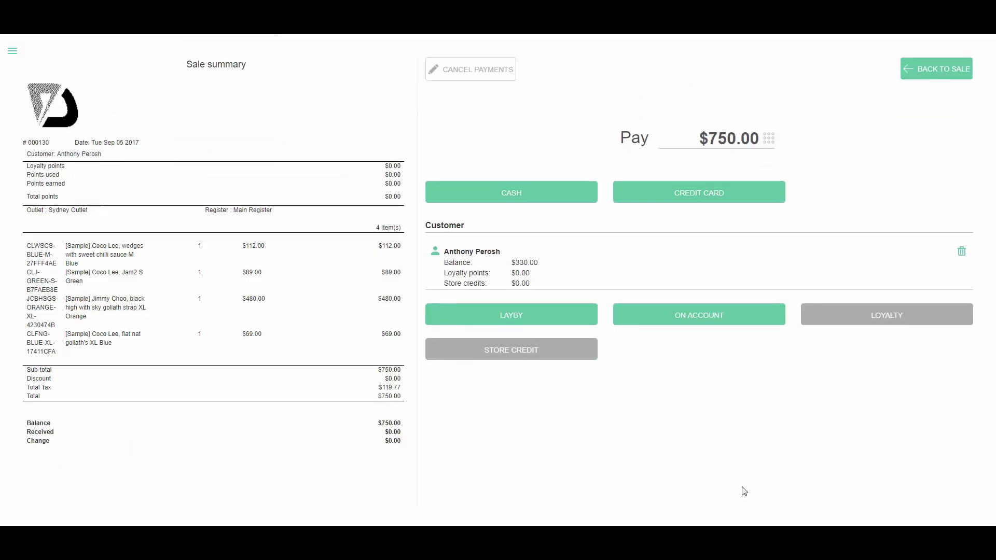
click(528, 191)
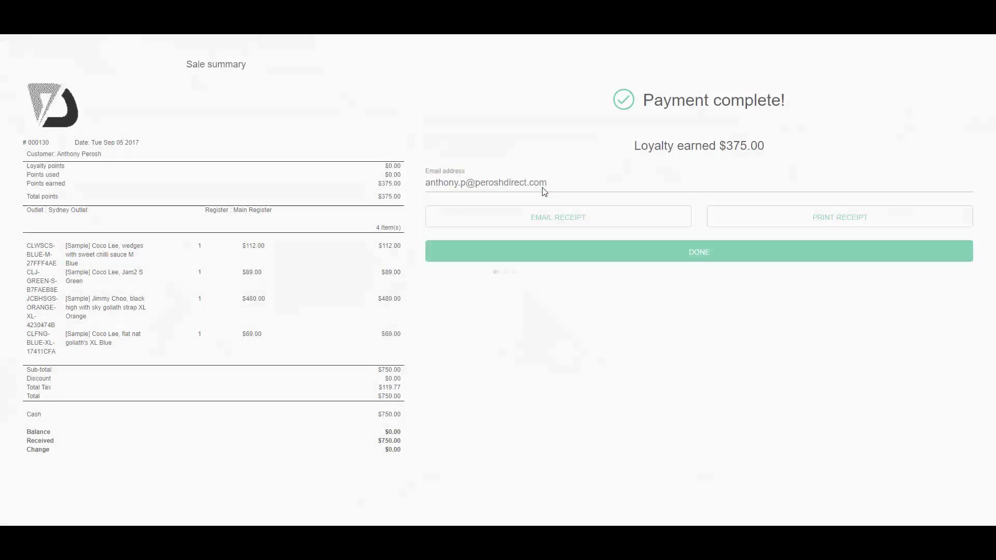
click(652, 223)
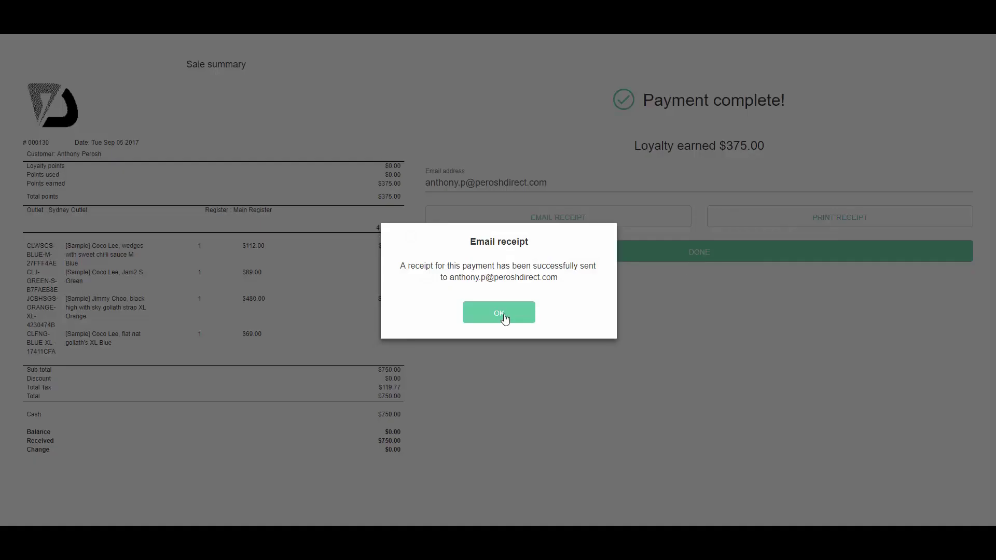
click(506, 315)
click(721, 259)
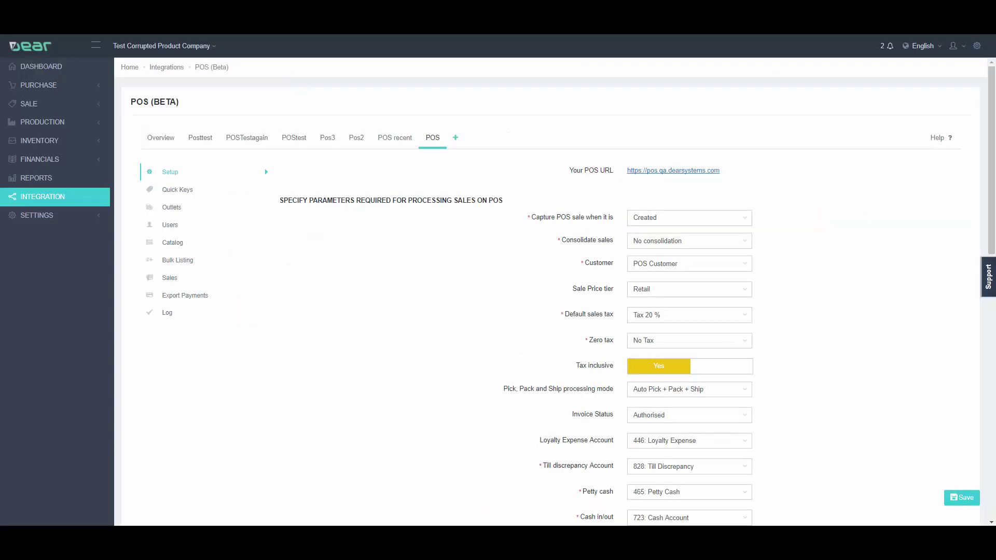
- Open the POS Sales section, then its Log listing the latest processed sale order
click(181, 283)
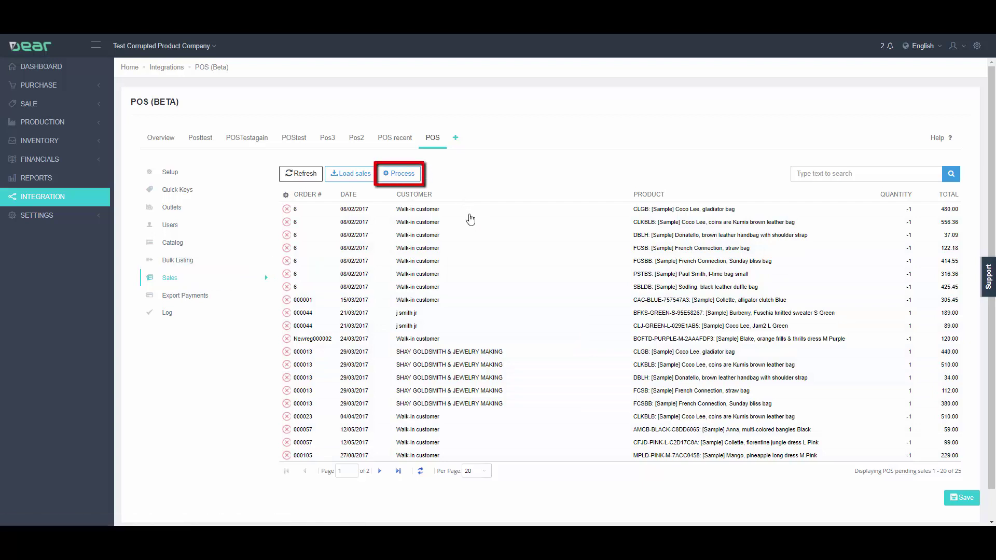
click(166, 314)
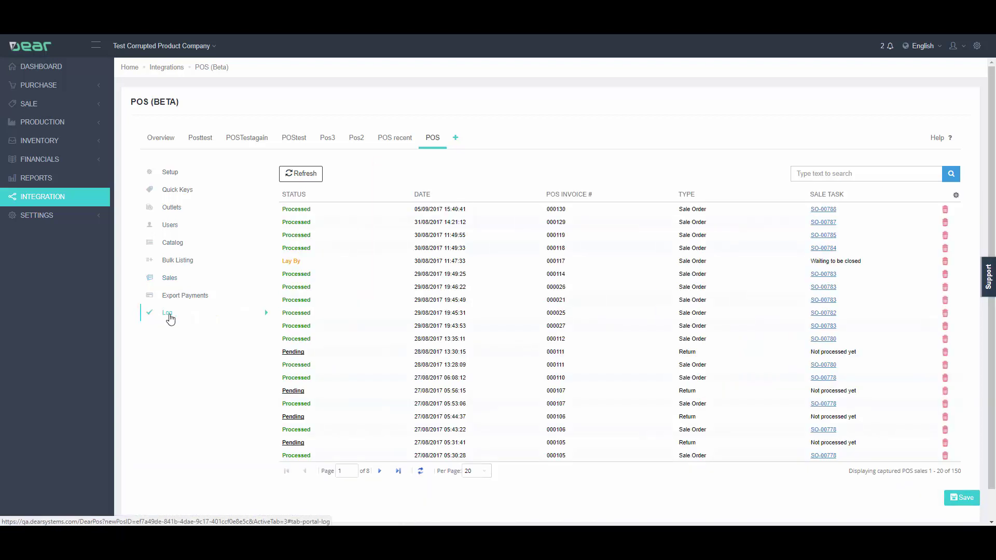